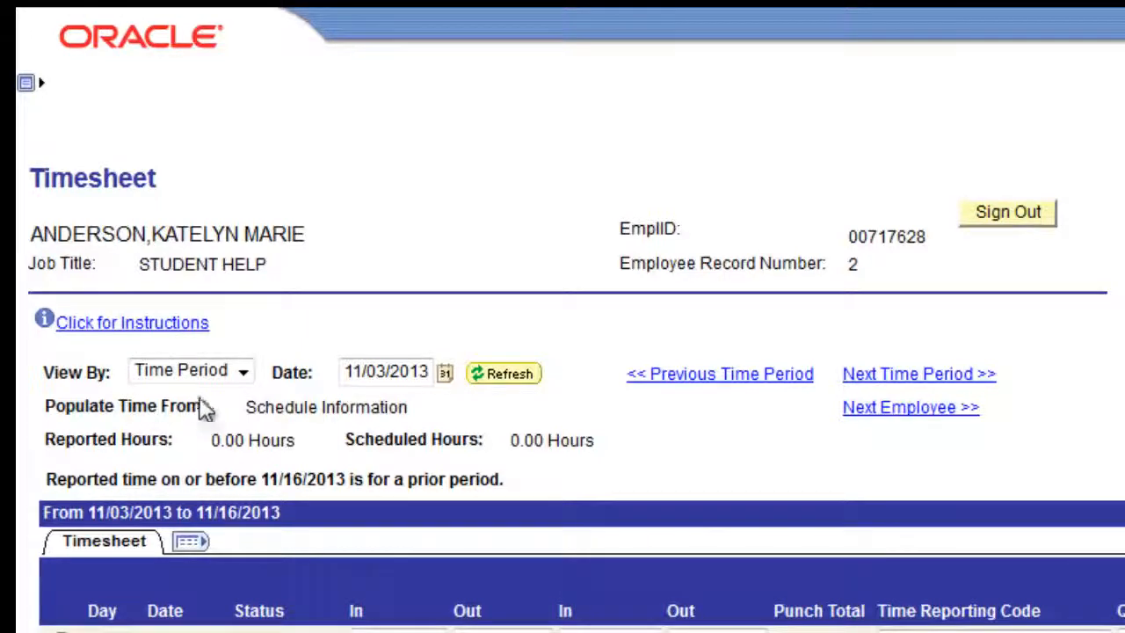
click(243, 373)
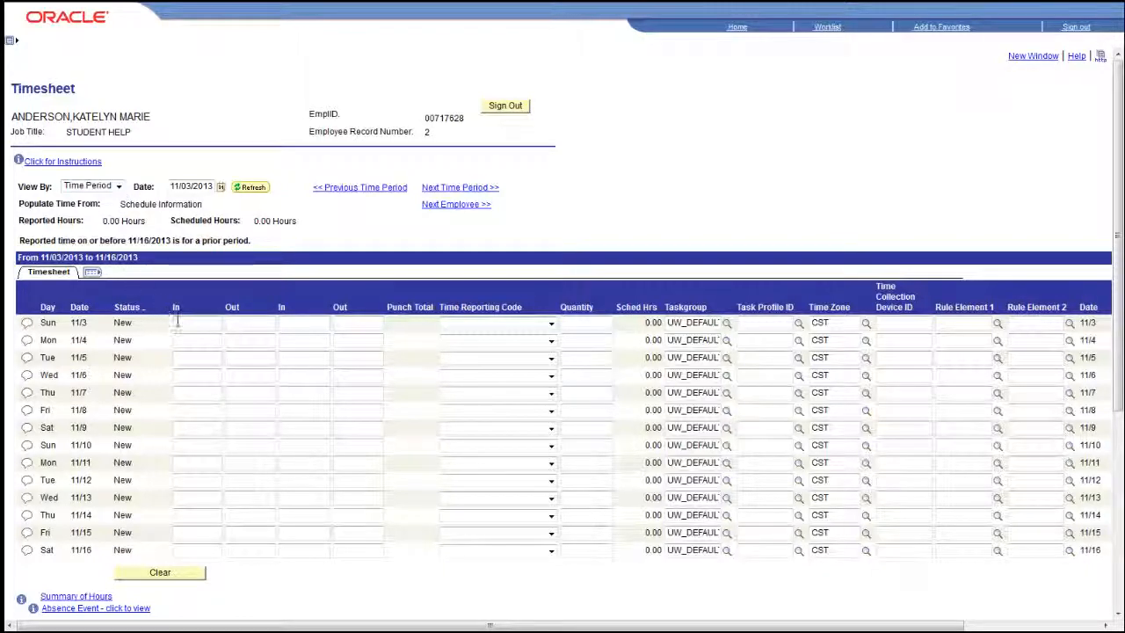
Enter the Tuesday 11/5 shift with a first In time of 8:00AM and a final Out time of 13:00
click(186, 359)
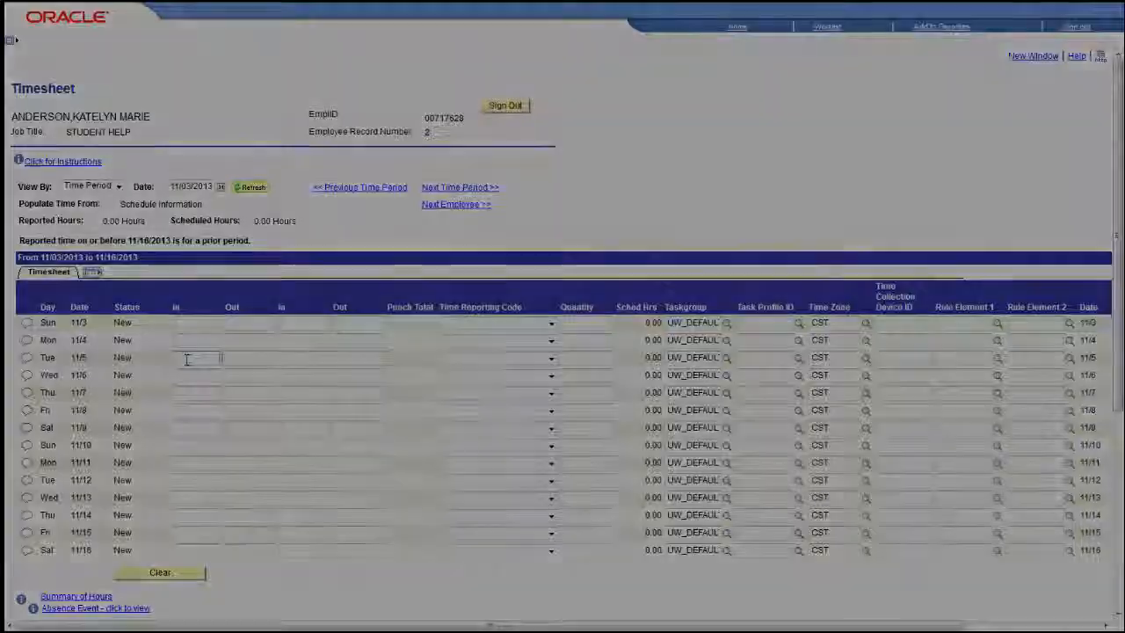
text(8:00)
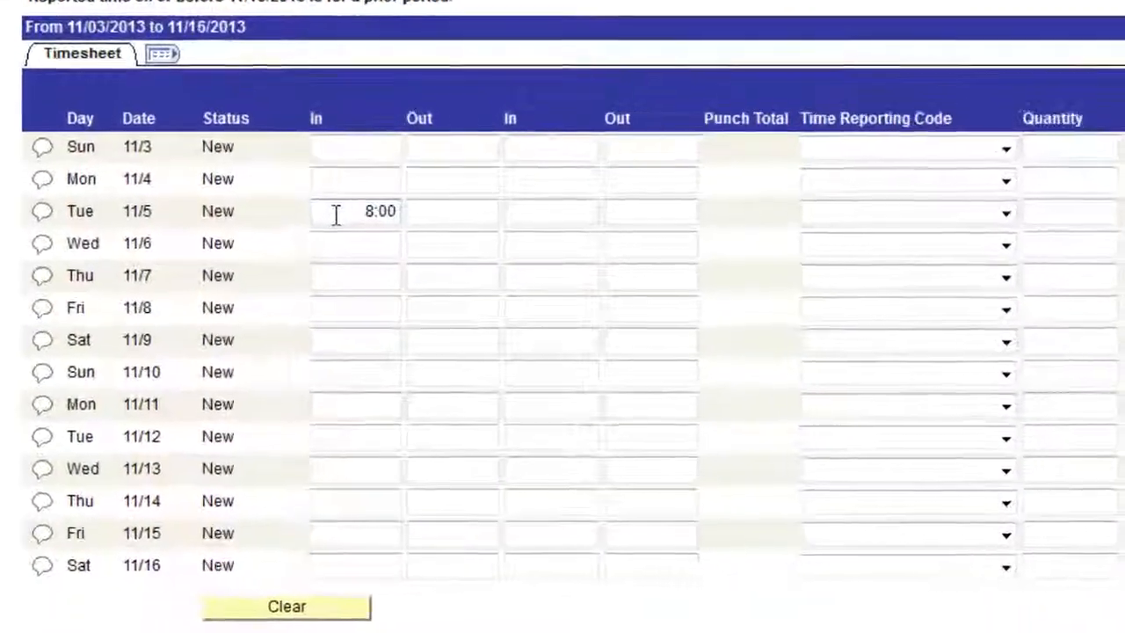
text(AM)
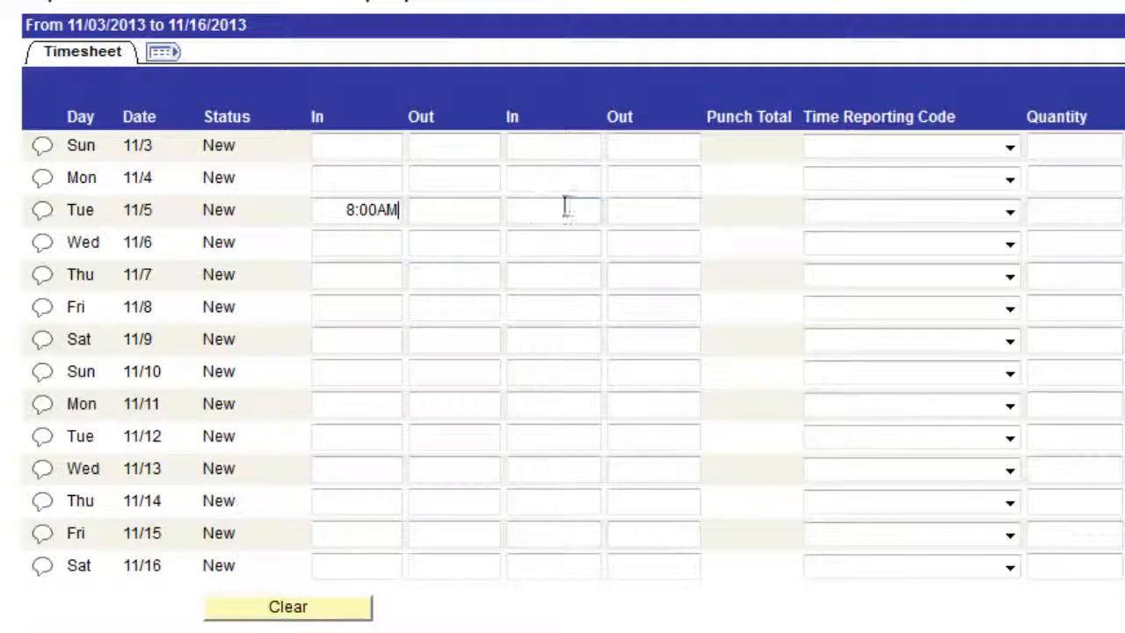
click(632, 211)
text(13:00)
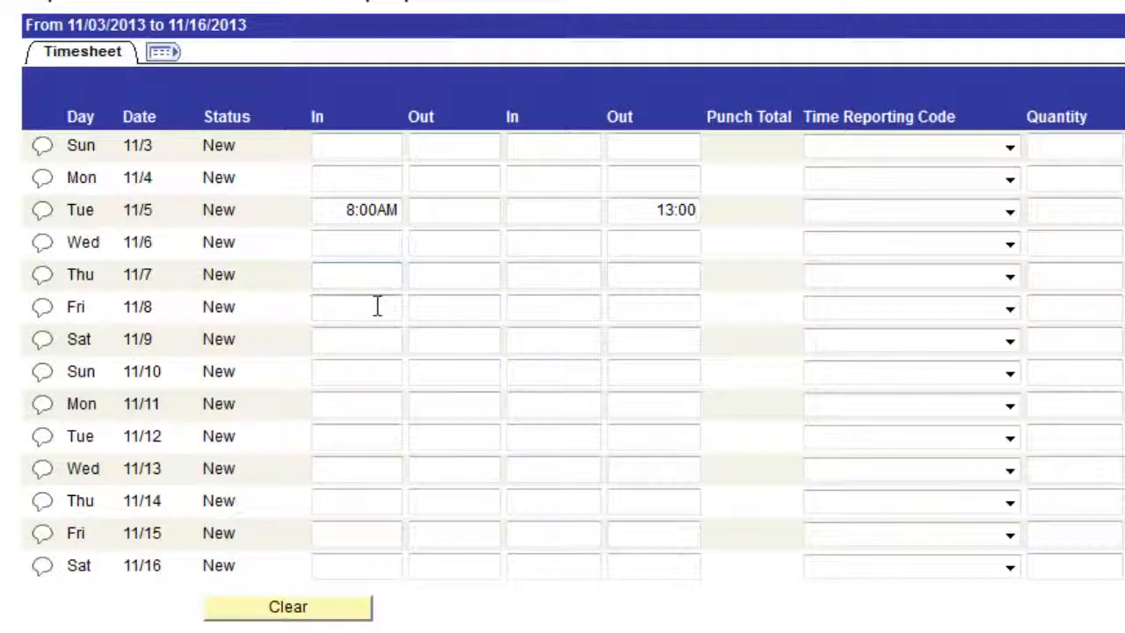
Enter the Thursday 11/7 shift with a meal break: In 10:00AM, Out 12:00PM, In 1:00PM, Out 3:00PM
click(372, 274)
text(10:)
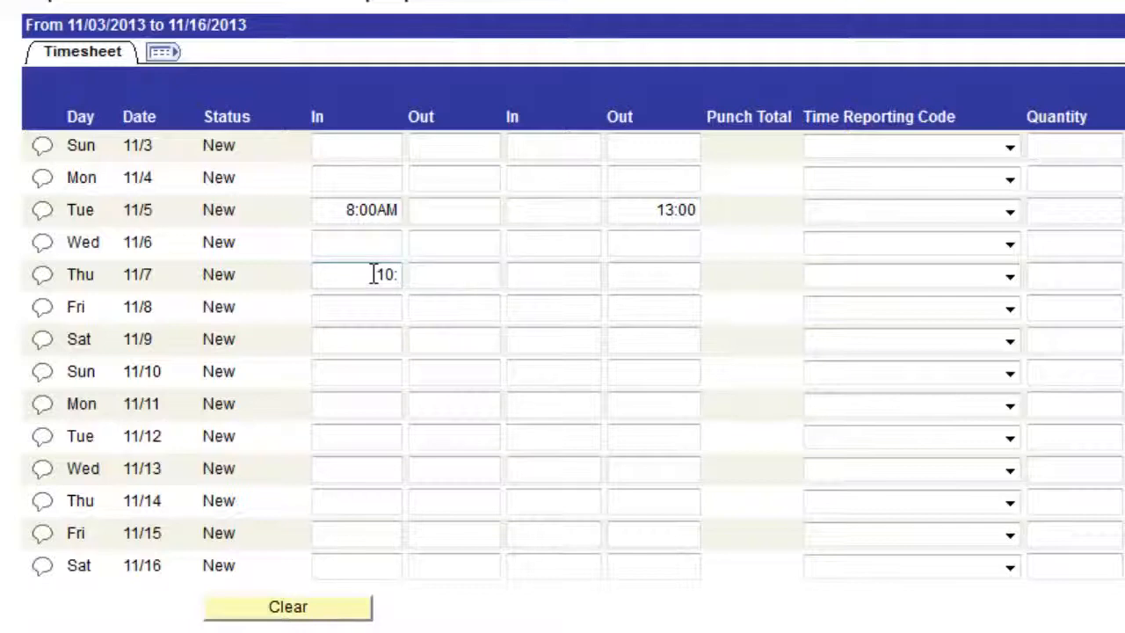
text(00AM)
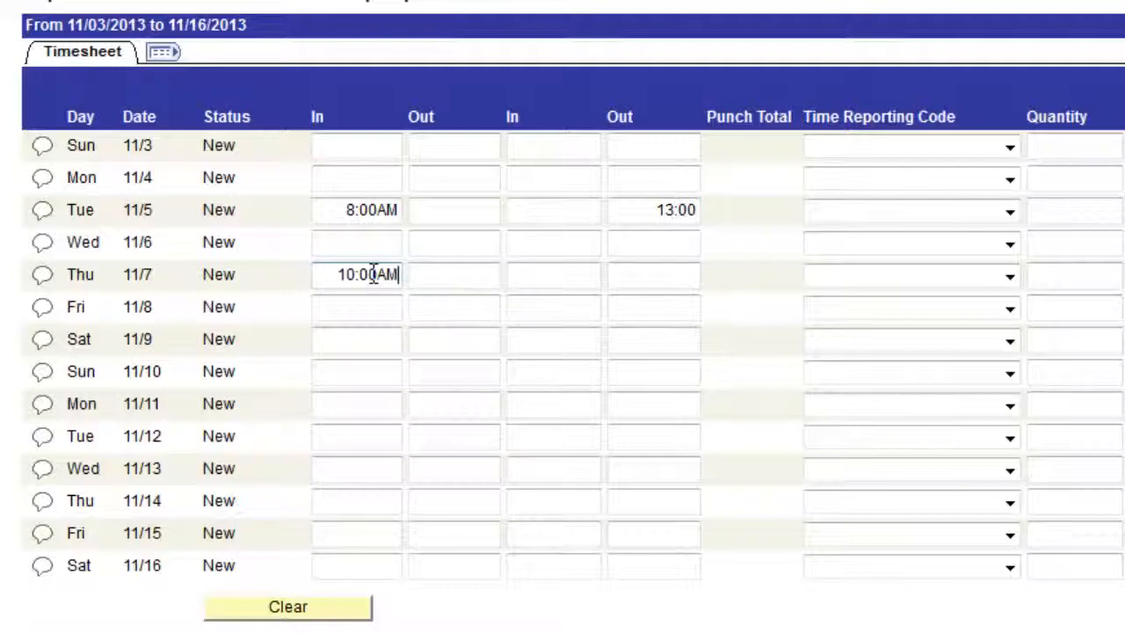
click(449, 274)
text(1)
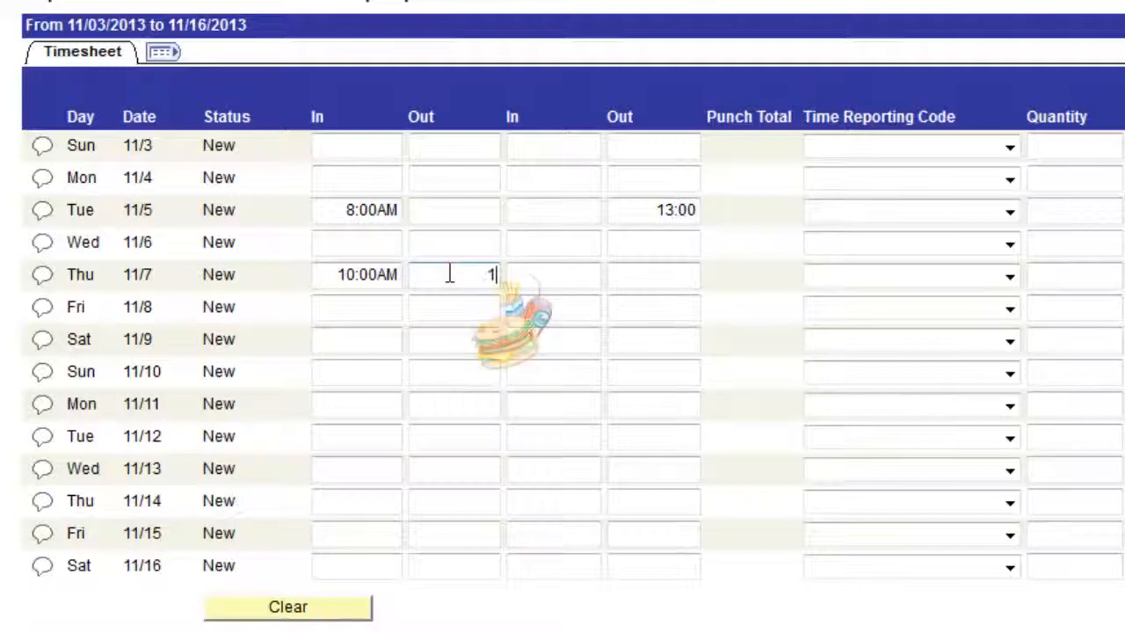
text(2:0)
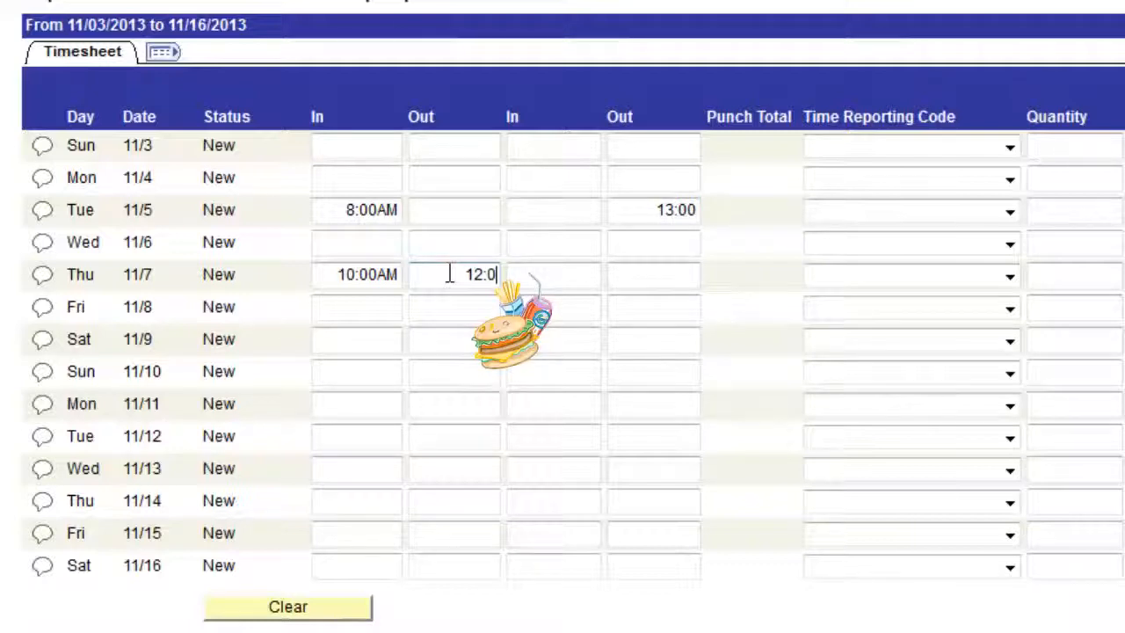
text(0PM)
click(532, 275)
text(1:00PM)
click(655, 275)
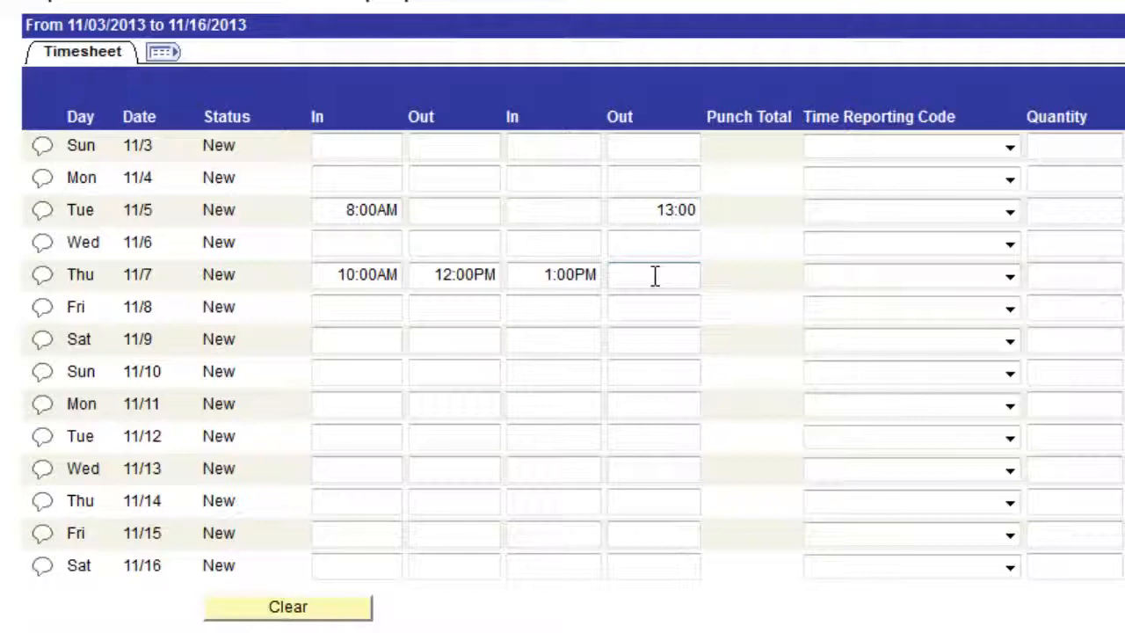
text(3:00PM)
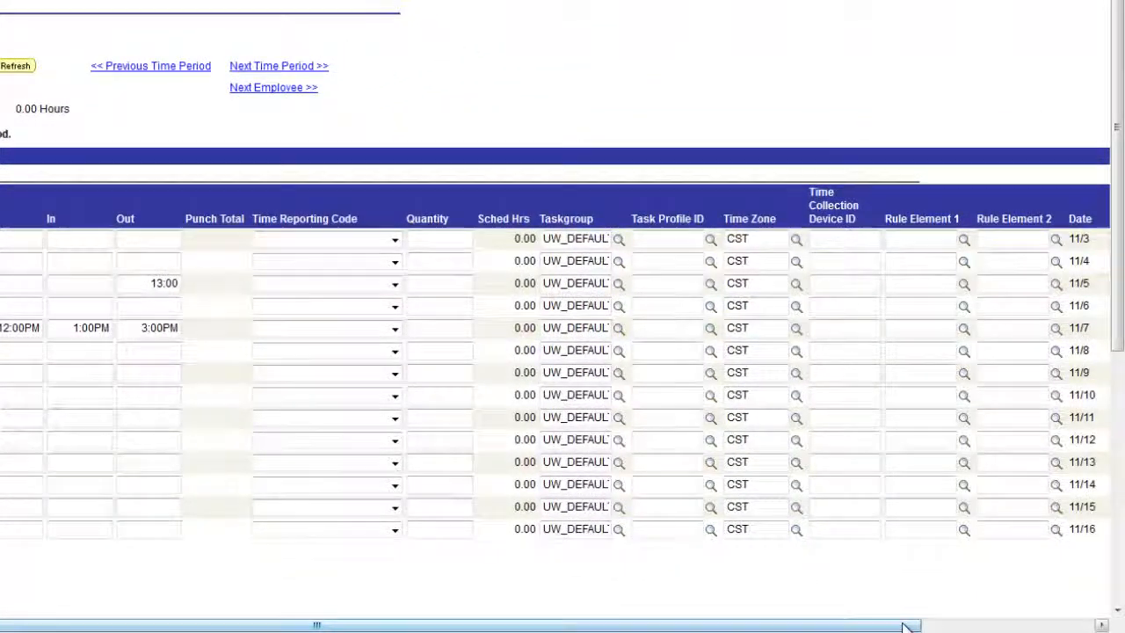
Add a second row for Thursday 11/7 and enter In 5:00PM and final Out 7:00PM on it
drag(909, 625, 1046, 593)
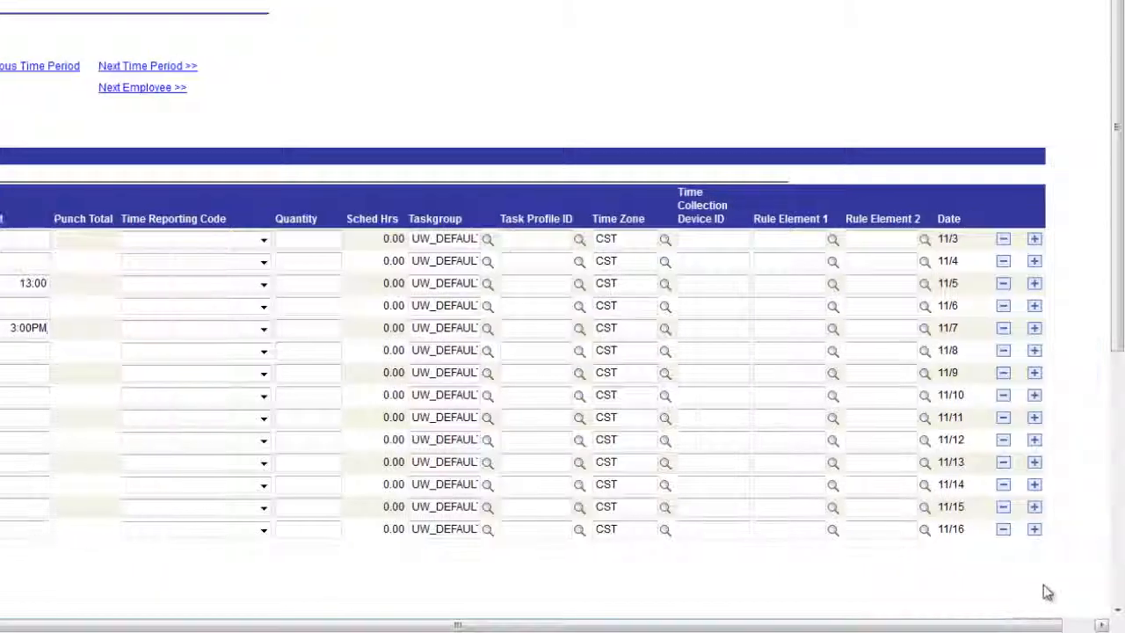
scroll(1026, 365, down, 1)
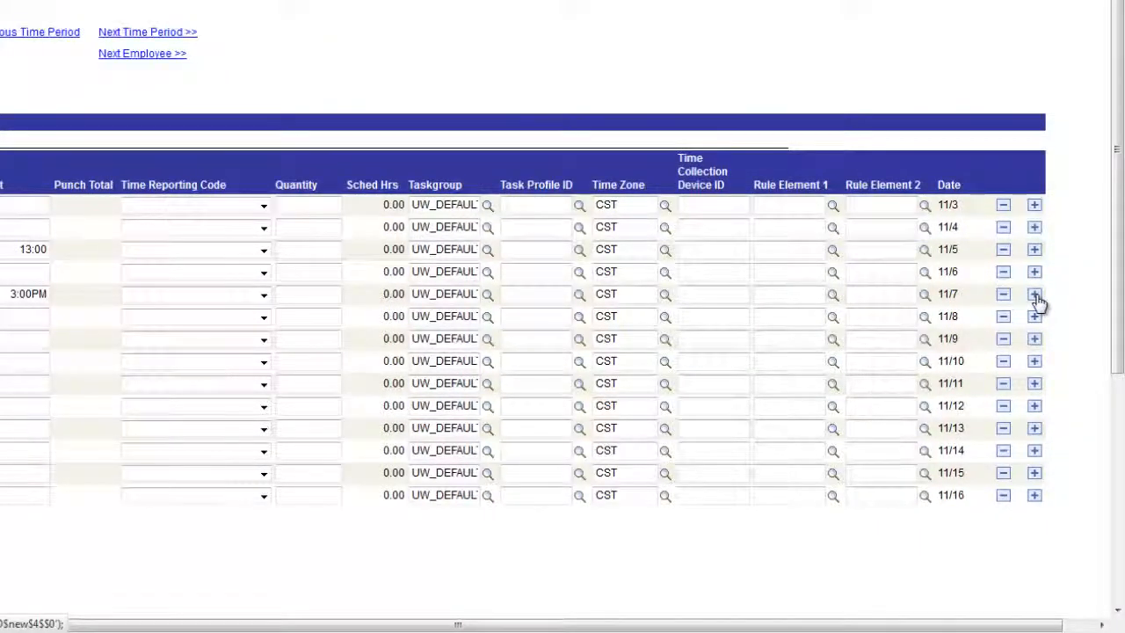
click(1034, 295)
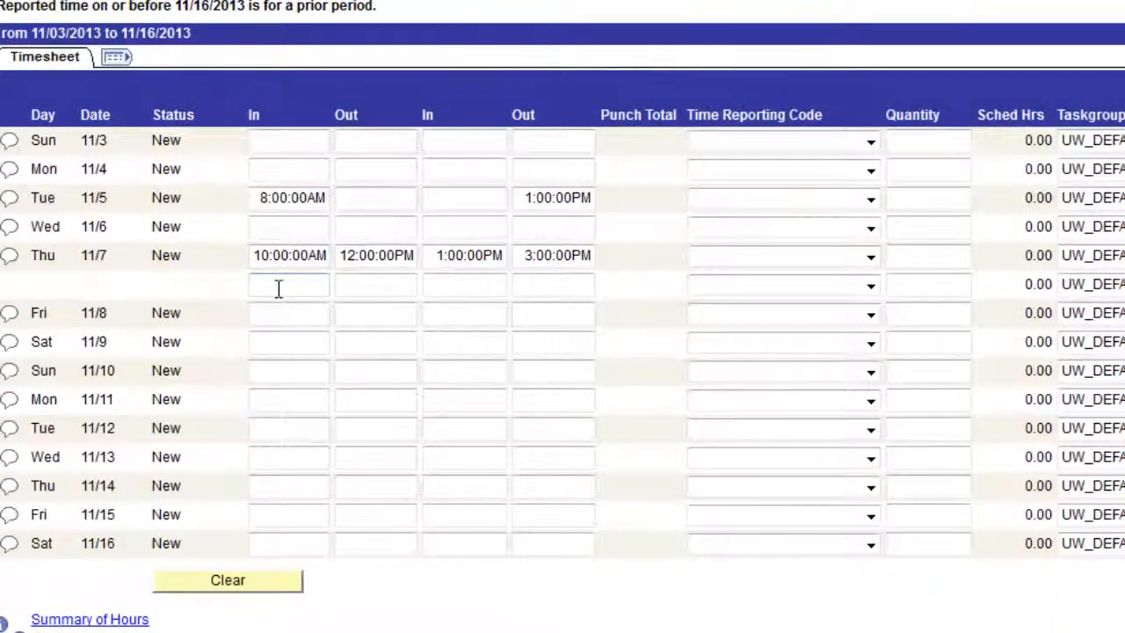
click(214, 335)
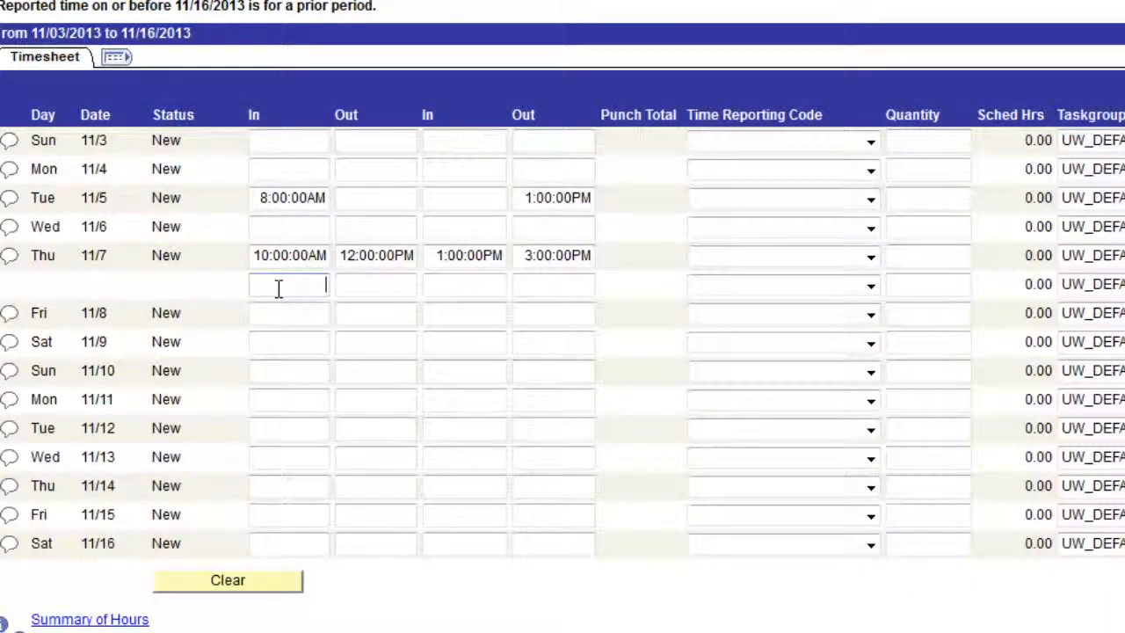
text(5:00PM)
click(540, 288)
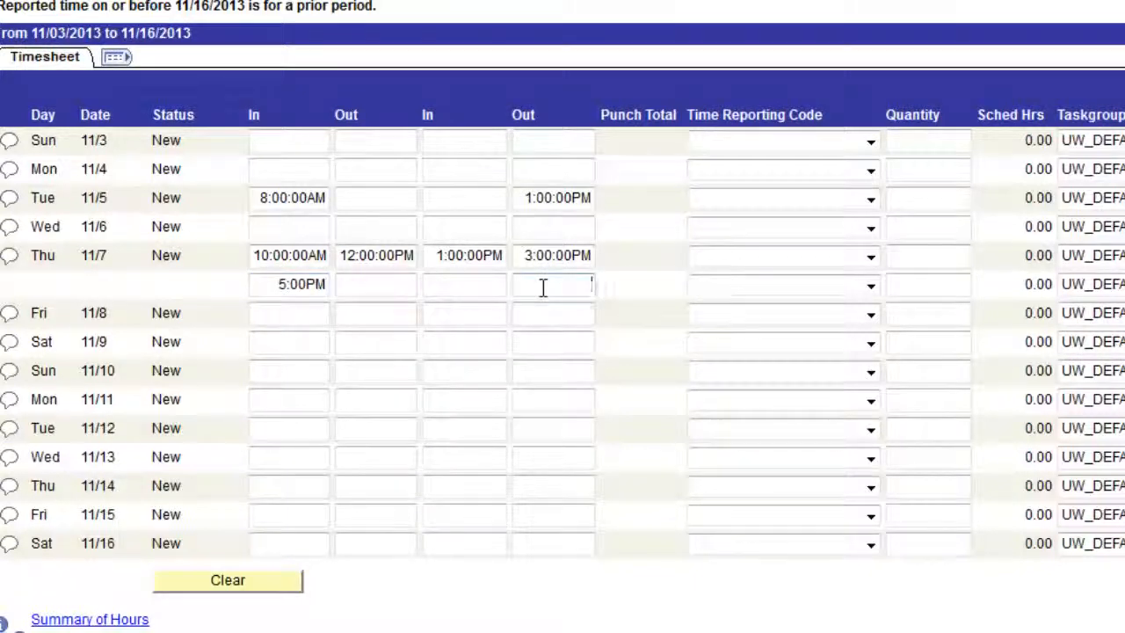
text(7:00PM)
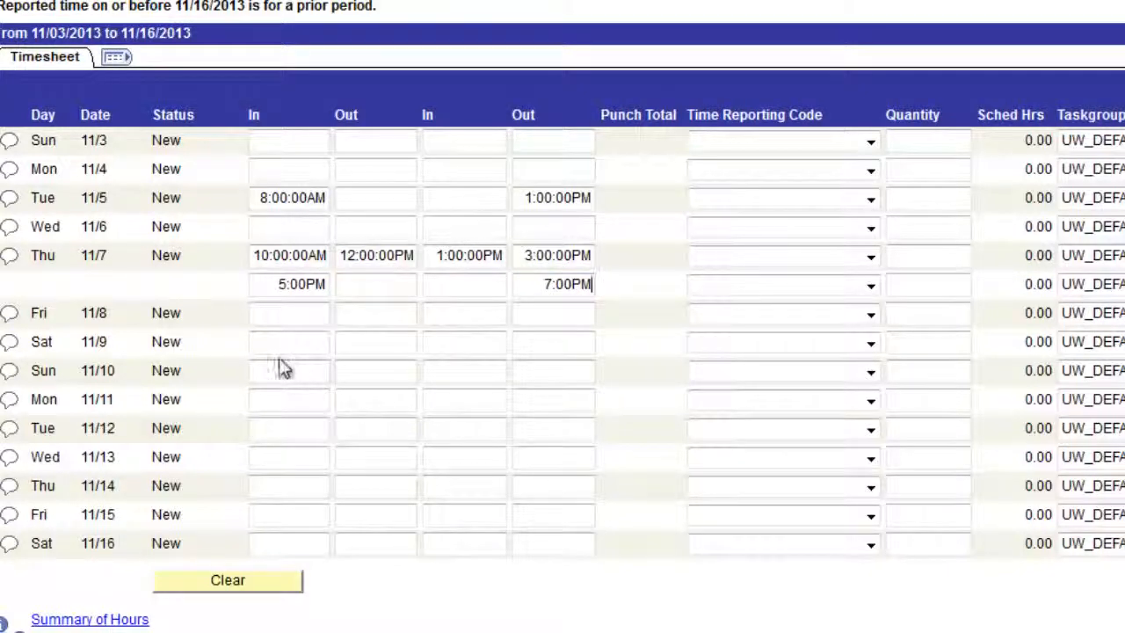
Enter an overnight shift with In 10:00PM on Tuesday 11/12 and final Out 2:00AM on Wednesday 11/13, and submit the timesheet
click(291, 428)
text(10:00PM)
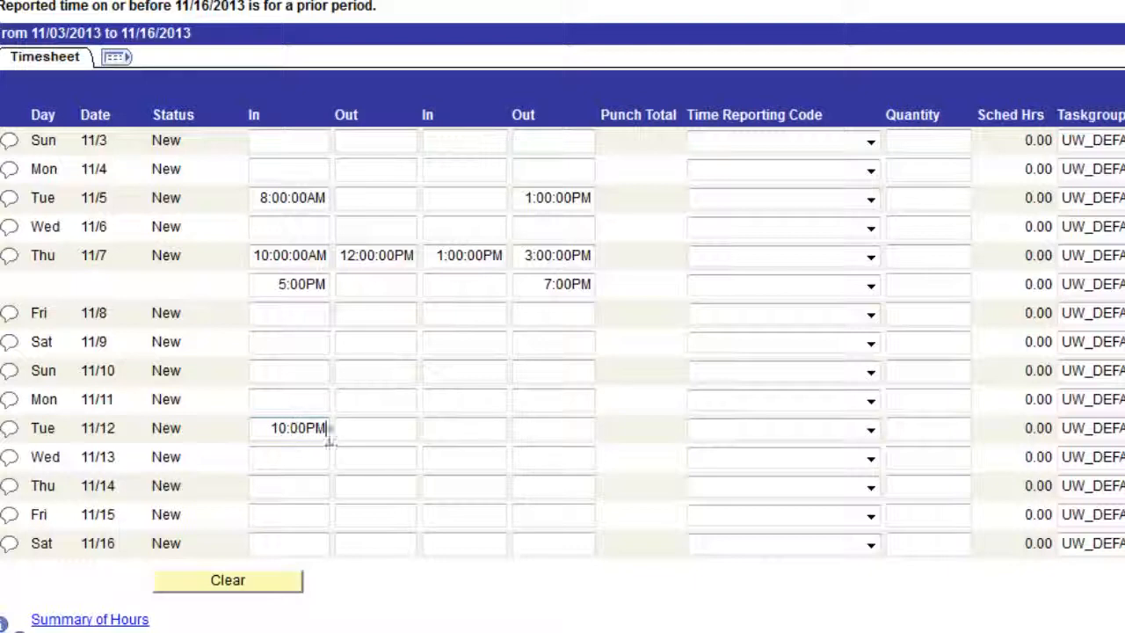
click(547, 463)
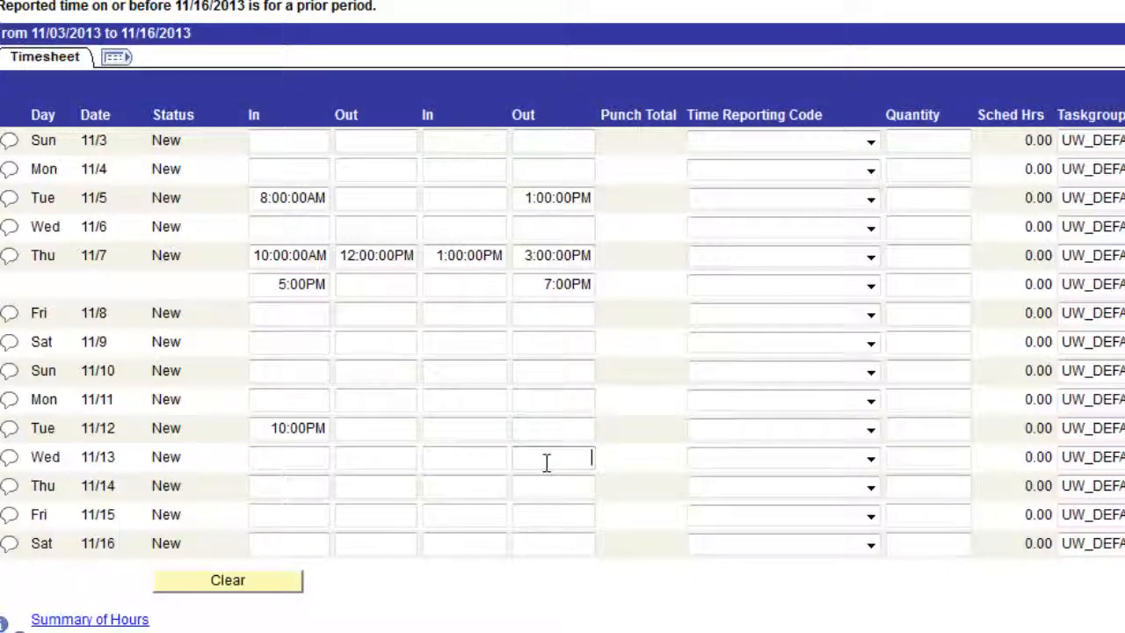
text(2:00)
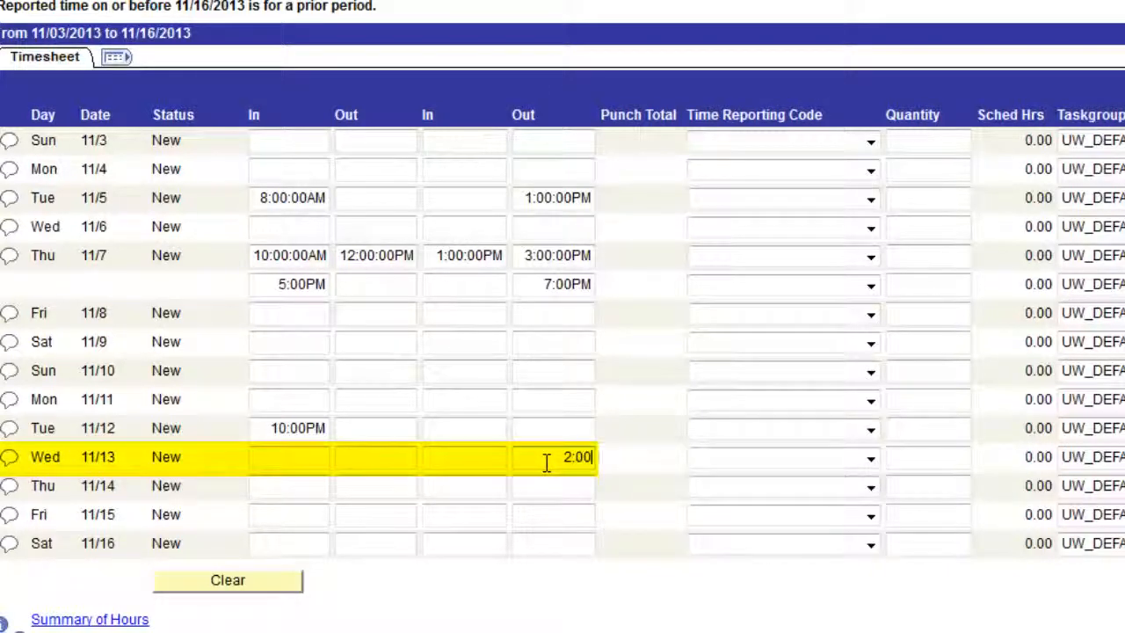
text(AM)
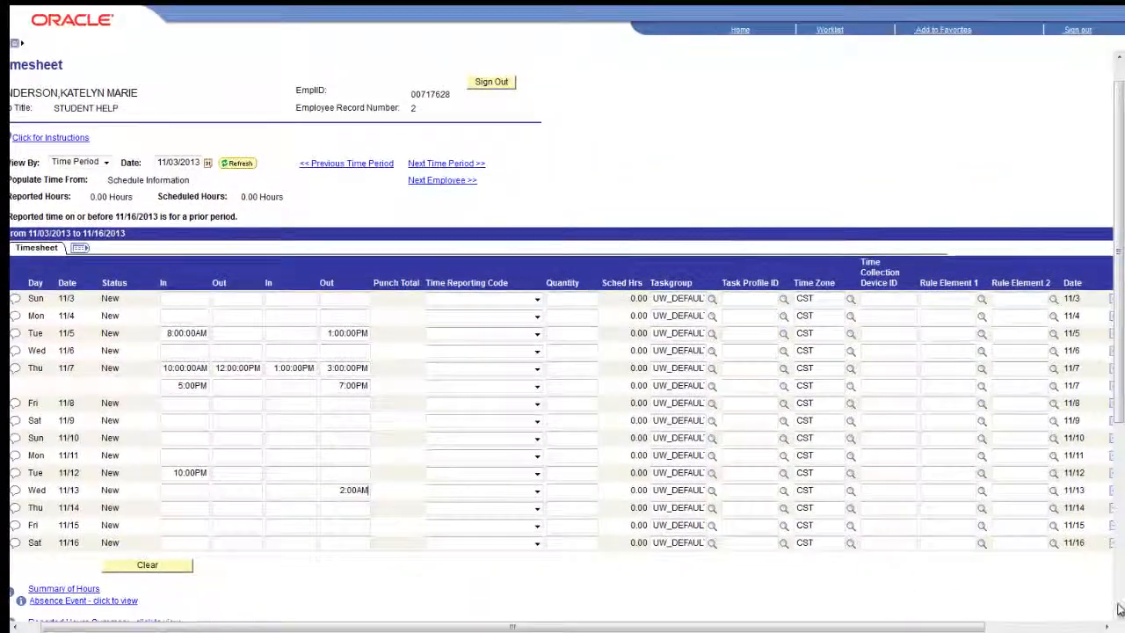
scroll(1119, 617, down, 4)
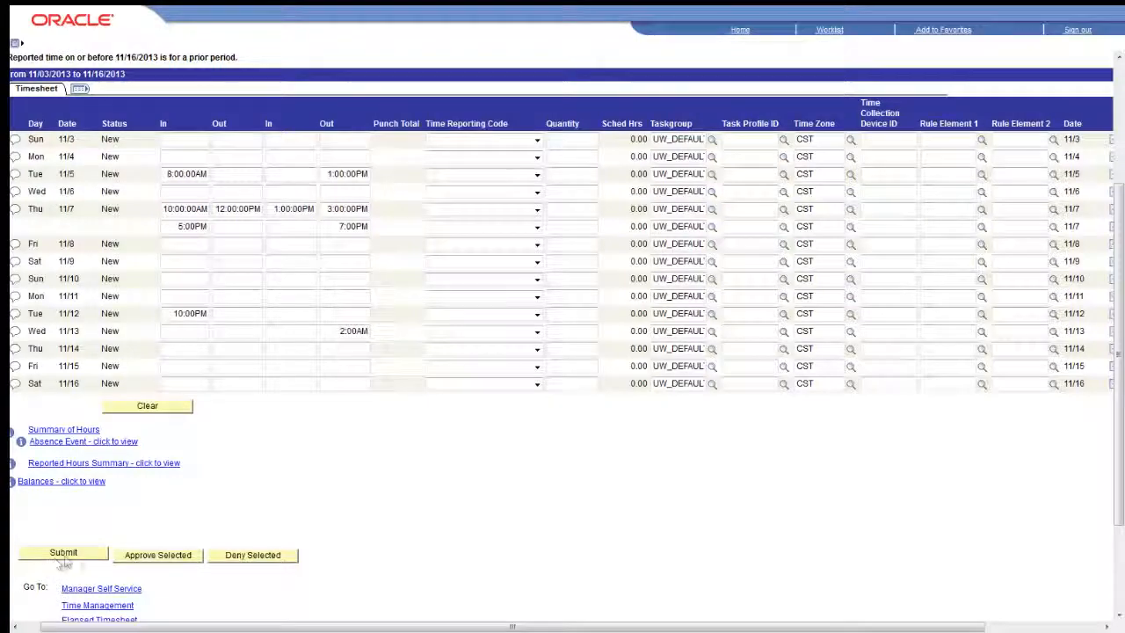
click(74, 554)
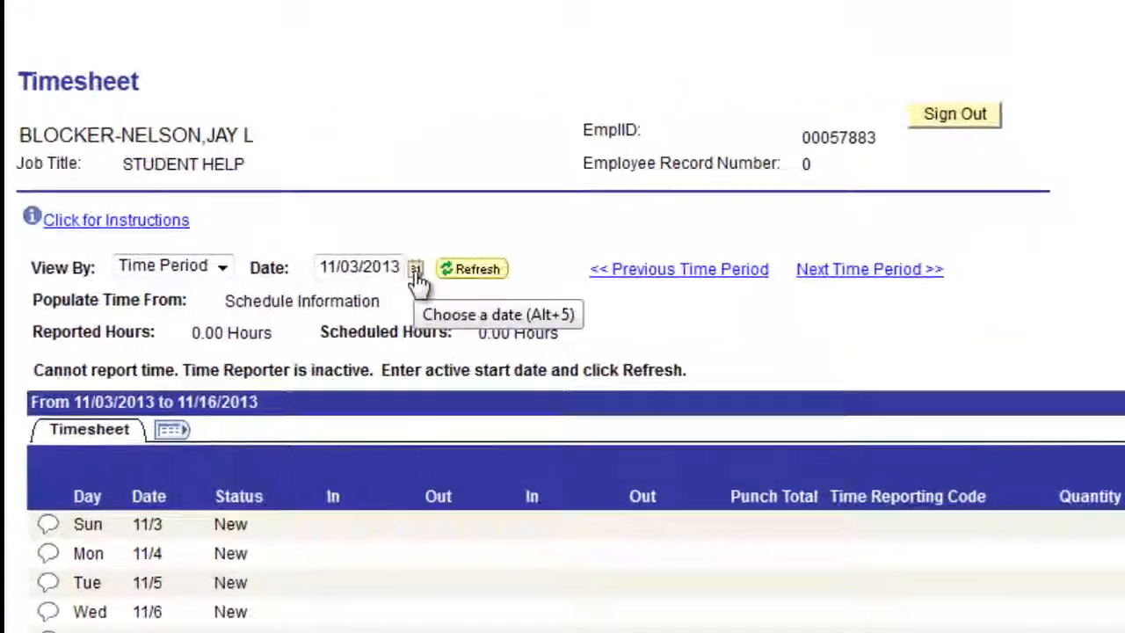
Set the inactive employee's timesheet date to 11/05/2013 and view it by Week so time can be entered
click(302, 220)
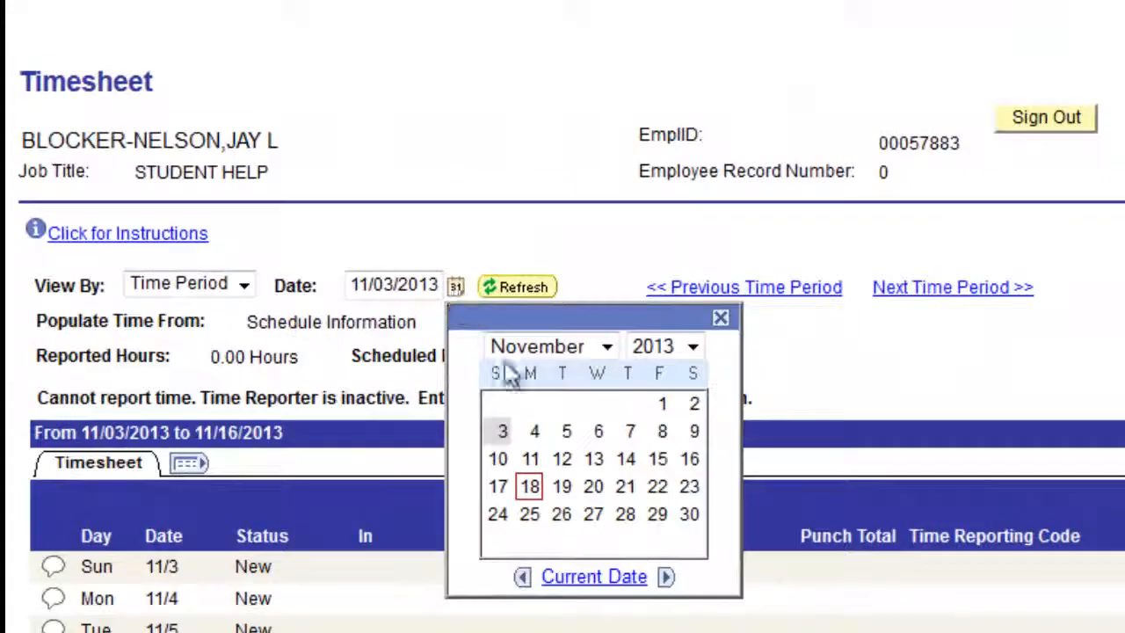
click(567, 432)
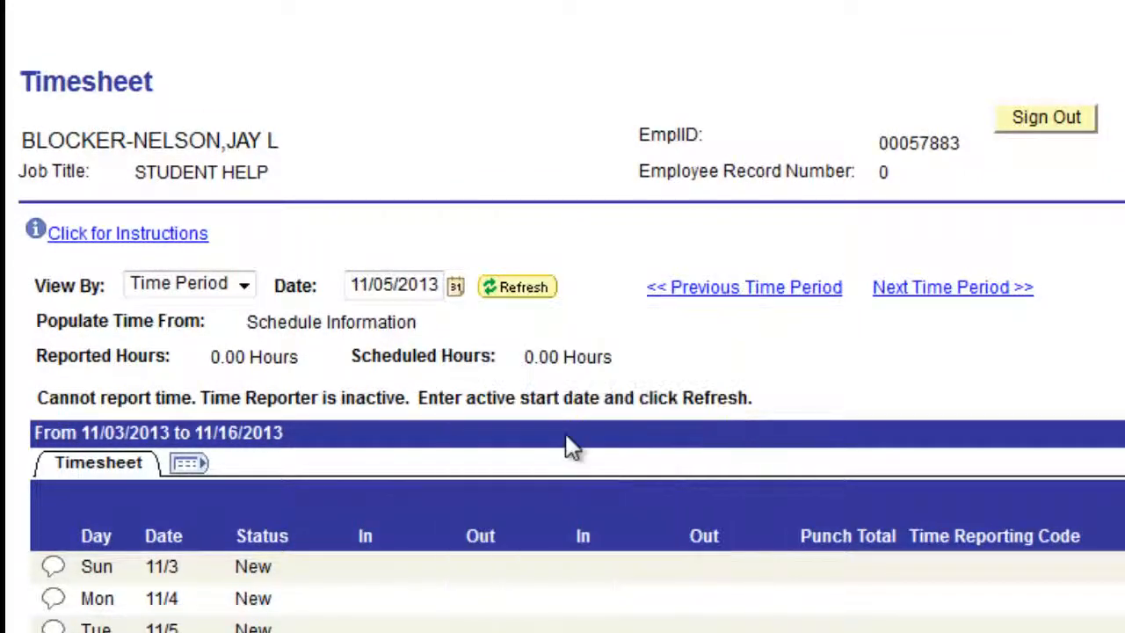
click(244, 285)
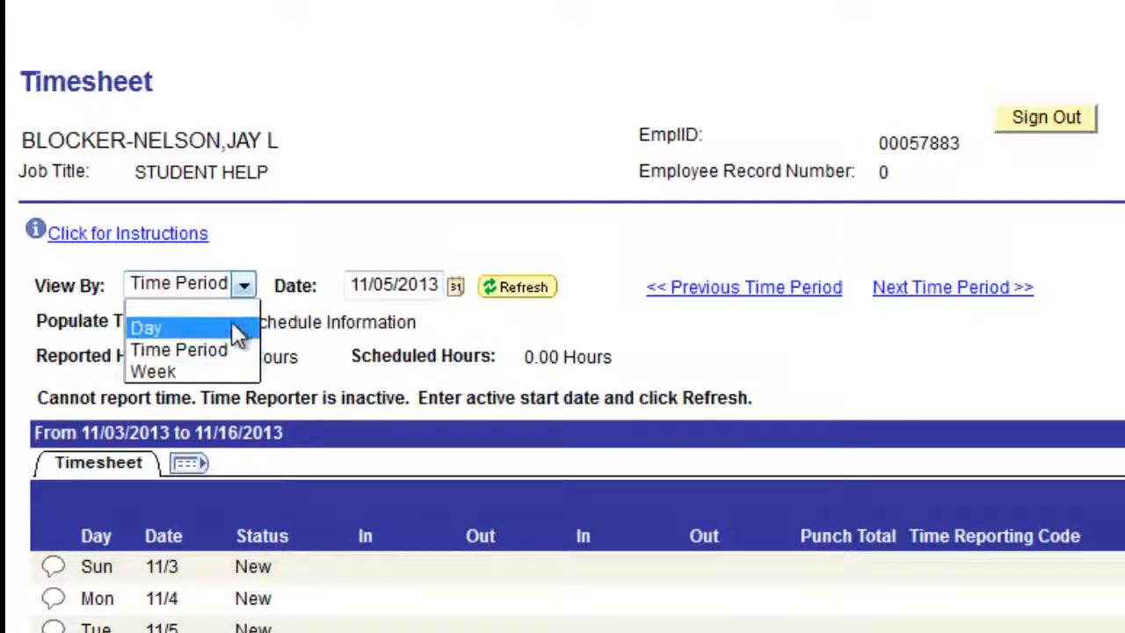
click(227, 372)
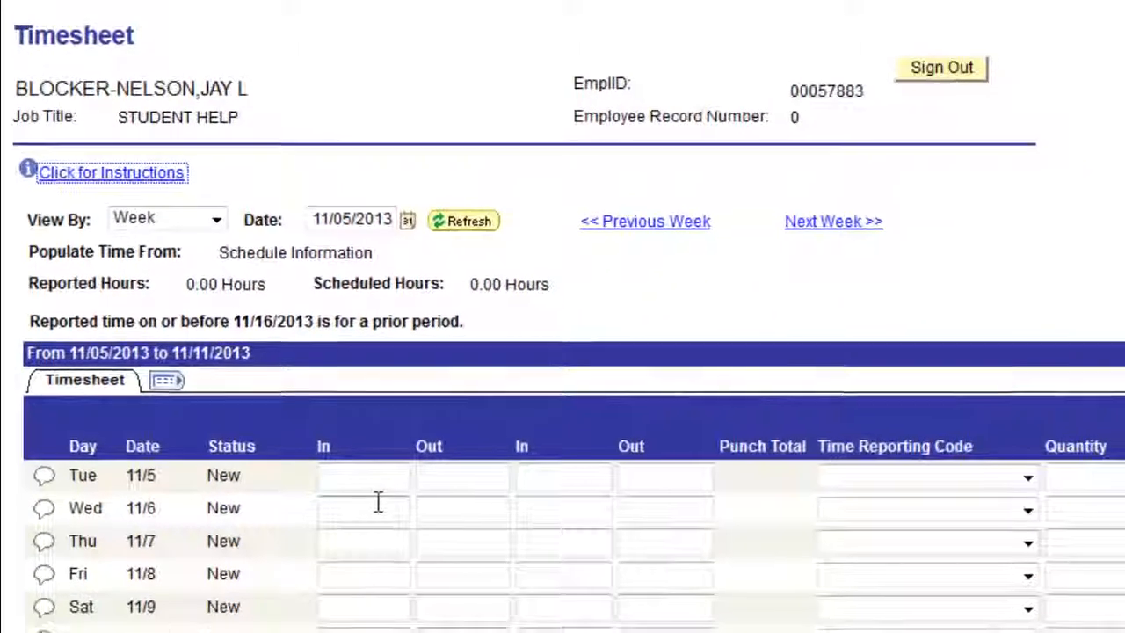
click(388, 532)
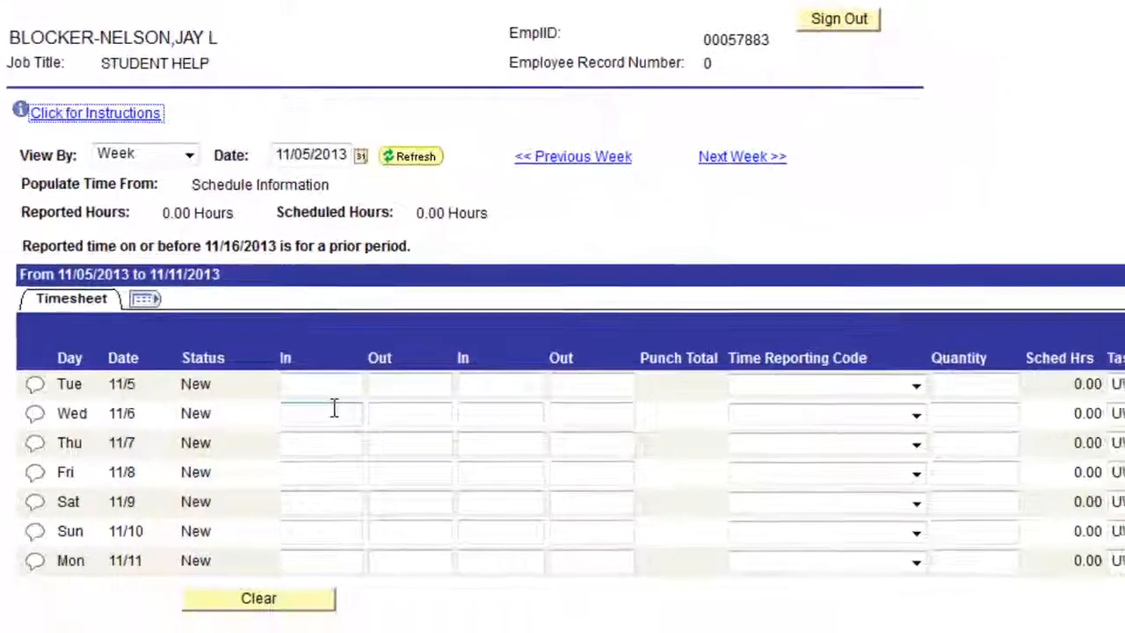